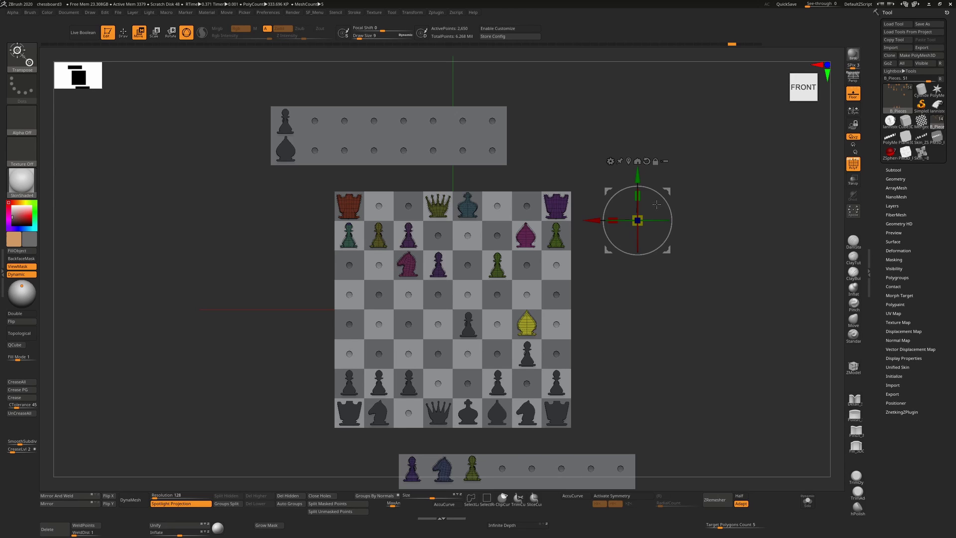
# Move the gizmo away, solo the B_Pieces subtool and mask every piece except the yellow bishop.
pyautogui.keyDown('alt'); pyautogui.moveTo(652, 189); pyautogui.dragTo(744, 179); pyautogui.keyUp('alt')
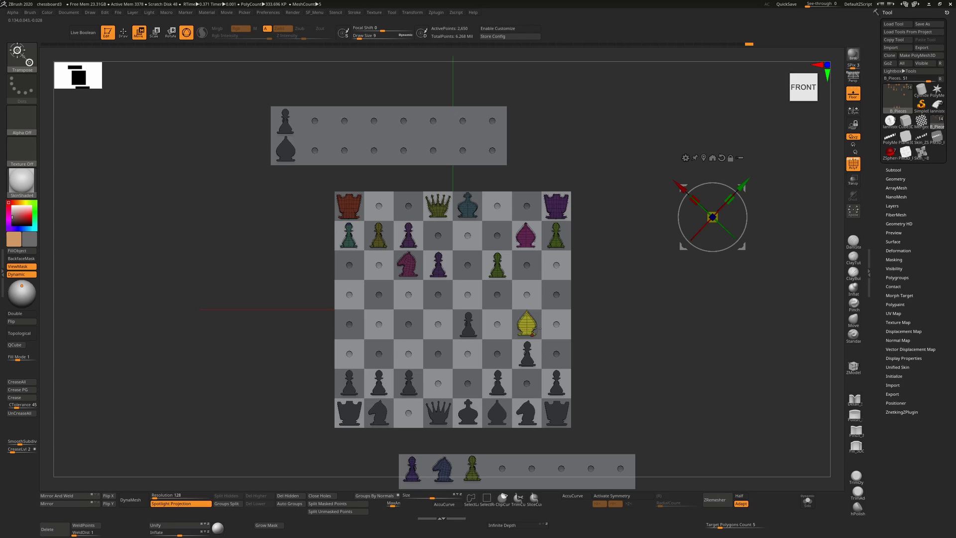
pyautogui.click(807, 500)
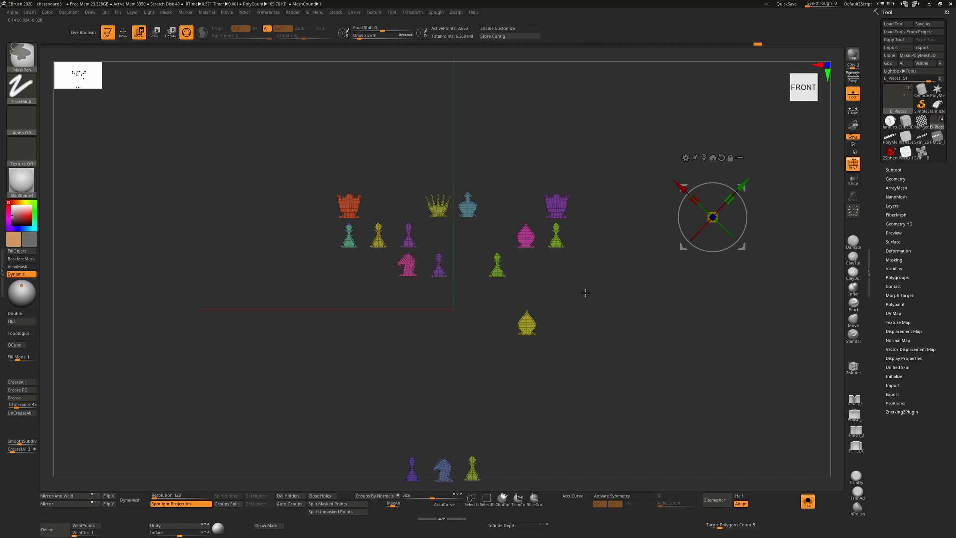
pyautogui.keyDown('ctrl'); pyautogui.moveTo(587, 295); pyautogui.dragTo(500, 362); pyautogui.keyUp('ctrl')
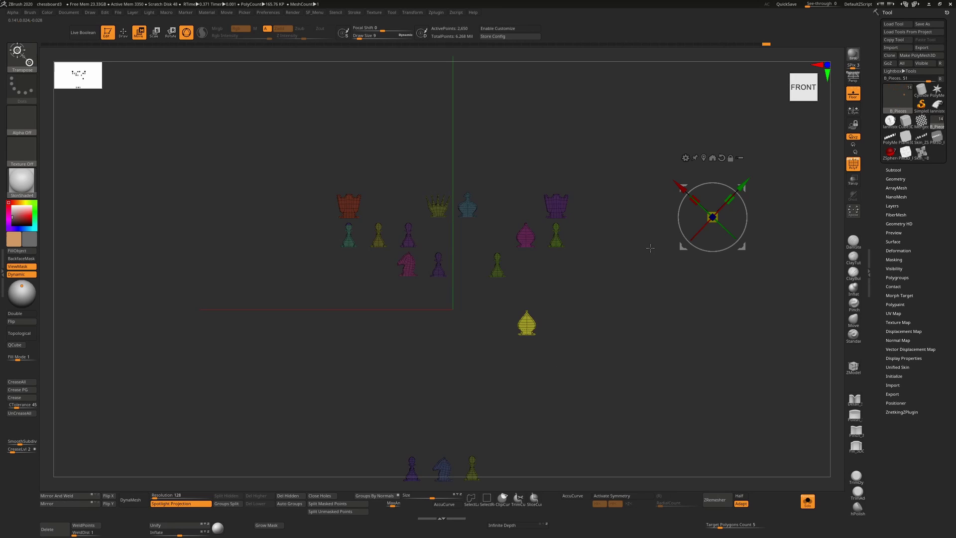
# Centre the gizmo on the unmasked yellow bishop and reset the gizmo's orientation.
pyautogui.click(703, 158)
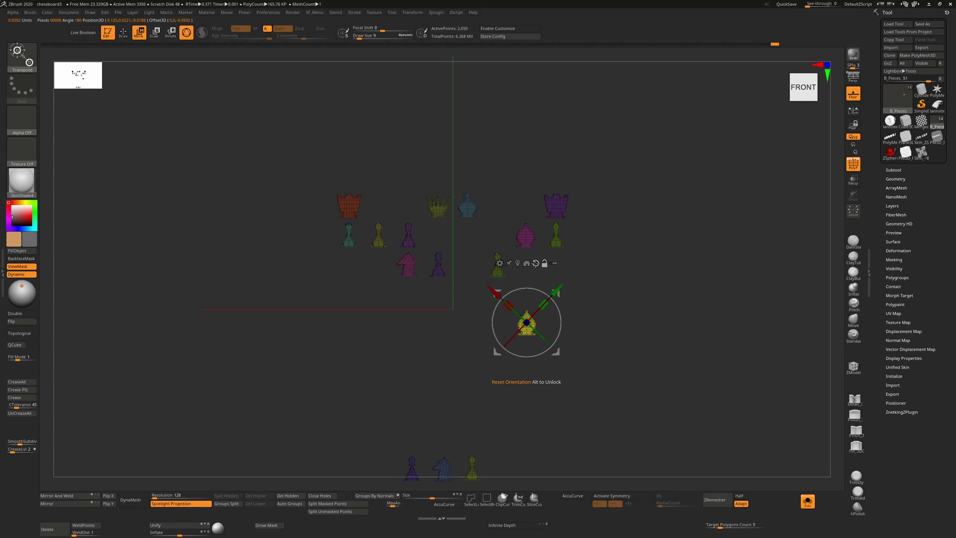
pyautogui.click(535, 263)
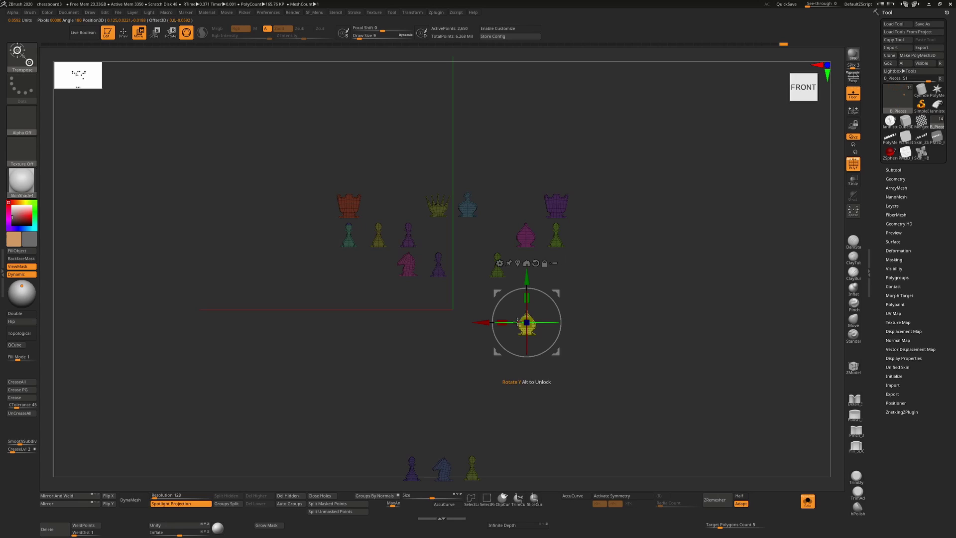
# Try scaling up the yellow bishop with the gizmo, and undo the scaling.
pyautogui.moveTo(505, 319); pyautogui.dragTo(531, 295)
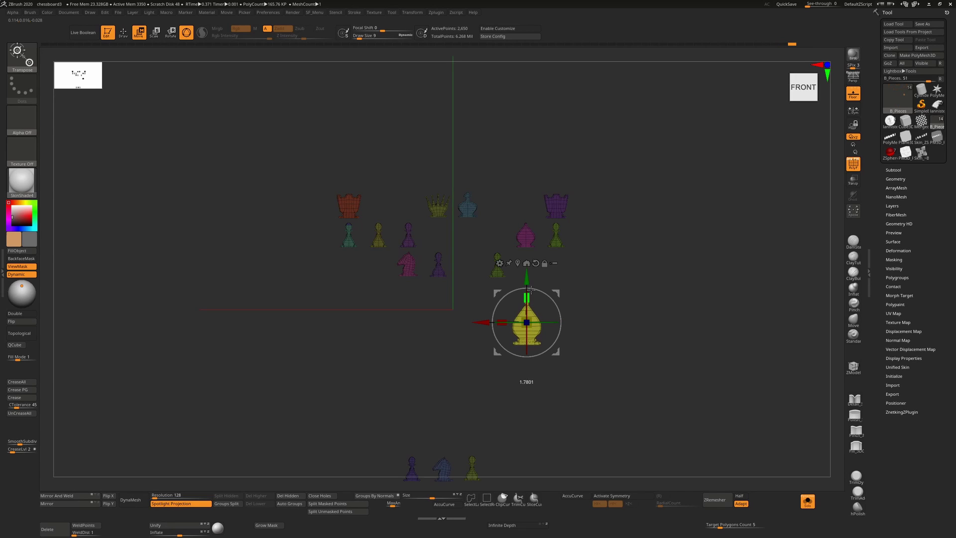
pyautogui.hotkey('ctrl', 'z')
pyautogui.hotkey('ctrl', 'z')
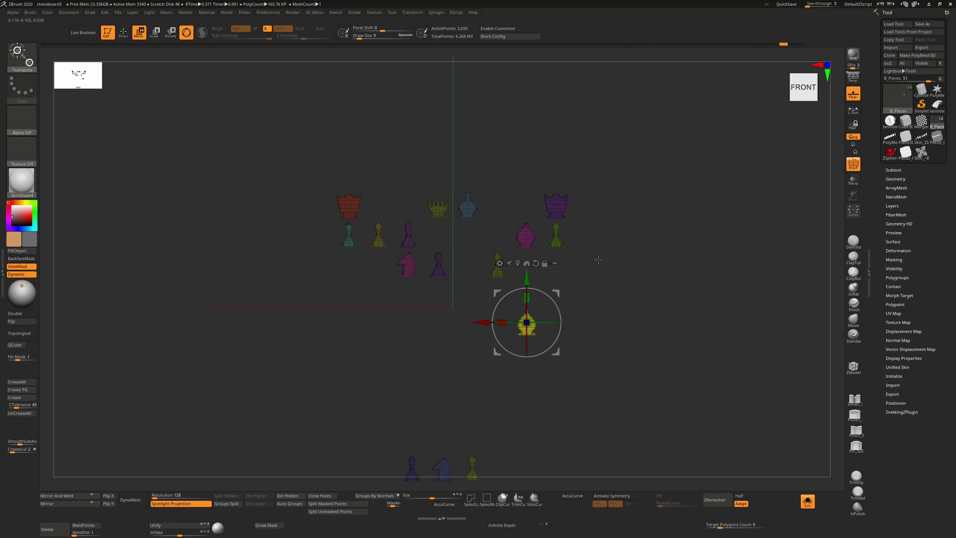
# Mask every piece except the purple rook and centre the gizmo on the unmasked rook.
pyautogui.moveTo(608, 165)
pyautogui.keyDown('ctrl'); pyautogui.mouseDown()
pyautogui.moveTo(619, 190)
pyautogui.moveTo(532, 225)
pyautogui.mouseUp(); pyautogui.keyUp('ctrl')
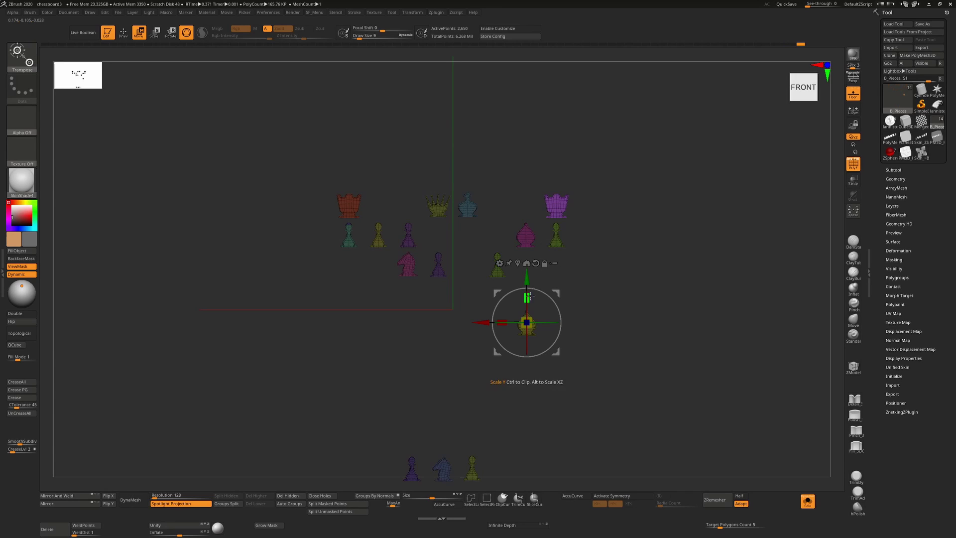
pyautogui.click(526, 263)
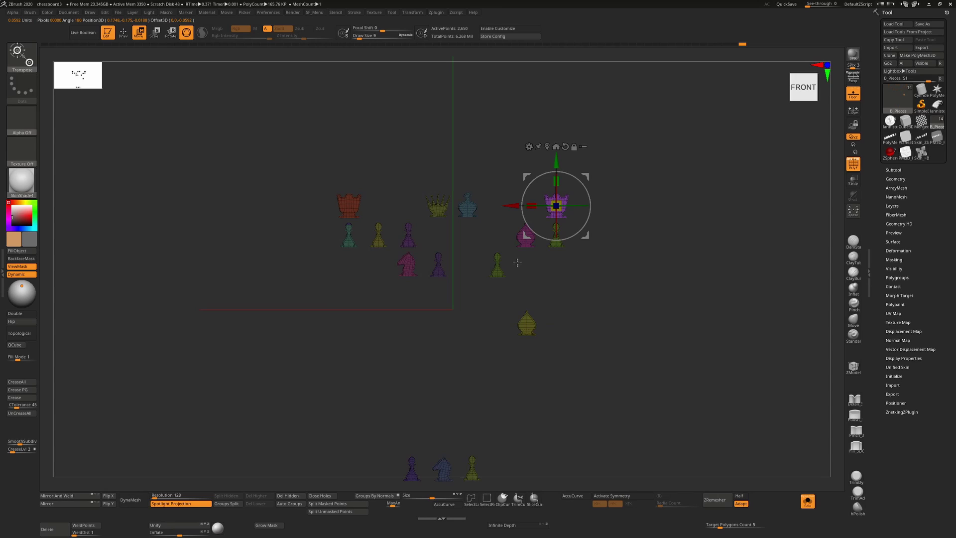
pyautogui.moveTo(533, 204); pyautogui.dragTo(537, 202)
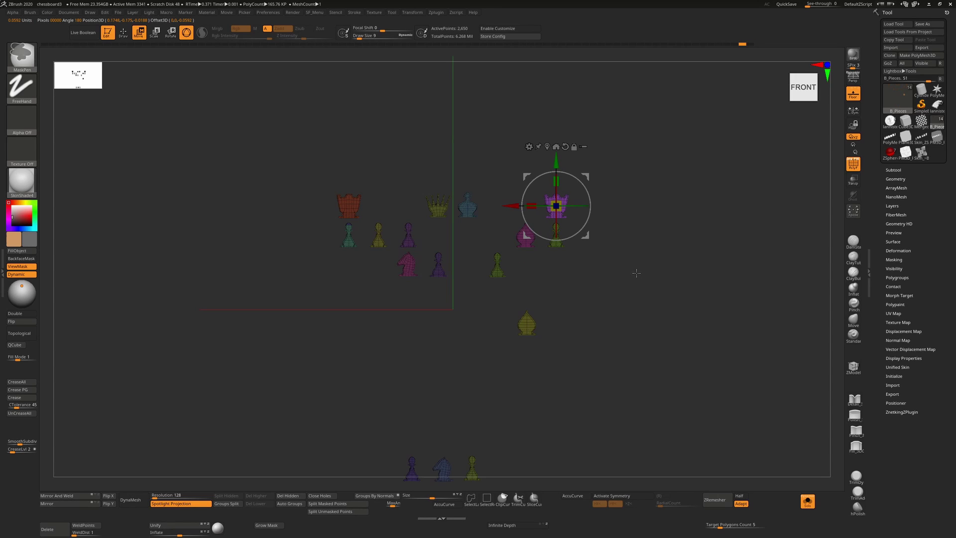
# Replace the mask so only the yellow bishop is unmasked, and move the gizmo well away from the pieces.
pyautogui.hotkey('ctrl', 'h')
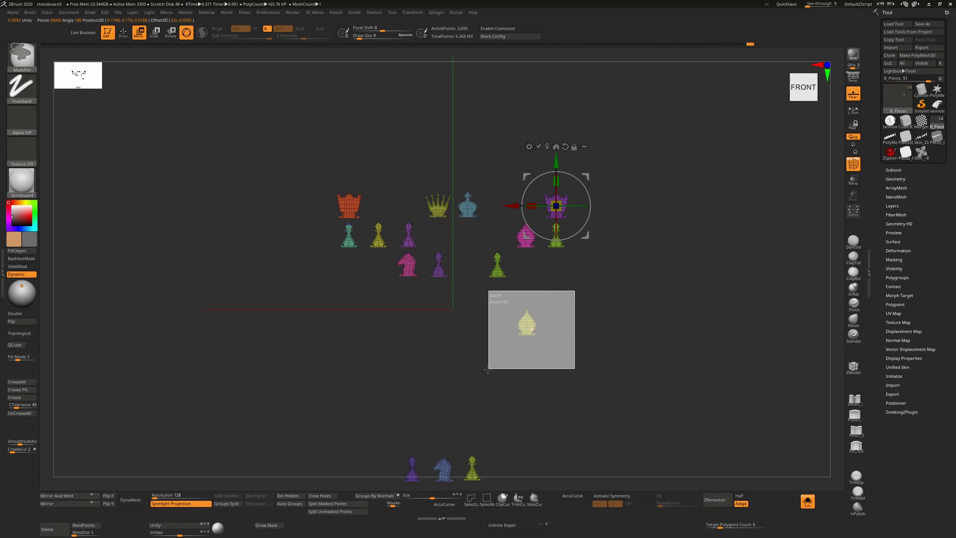
pyautogui.hotkey('ctrl', 'h')
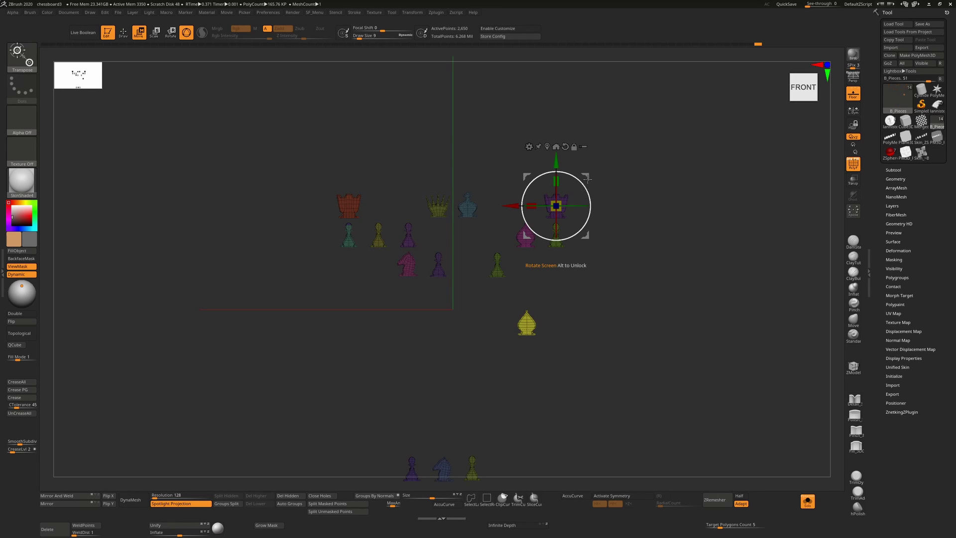
pyautogui.moveTo(586, 174); pyautogui.dragTo(810, 165)
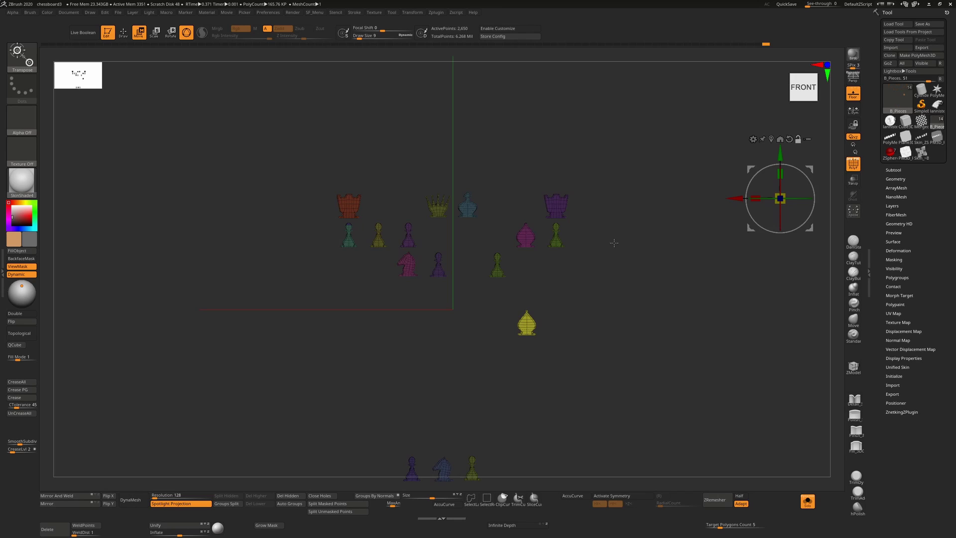
# Place the gizmo on several points of the yellow bishop, and return it to the unmasked mesh centre with its orientation reset.
pyautogui.keyDown('alt'); pyautogui.moveTo(614, 243); pyautogui.dragTo(718, 233); pyautogui.keyUp('alt')
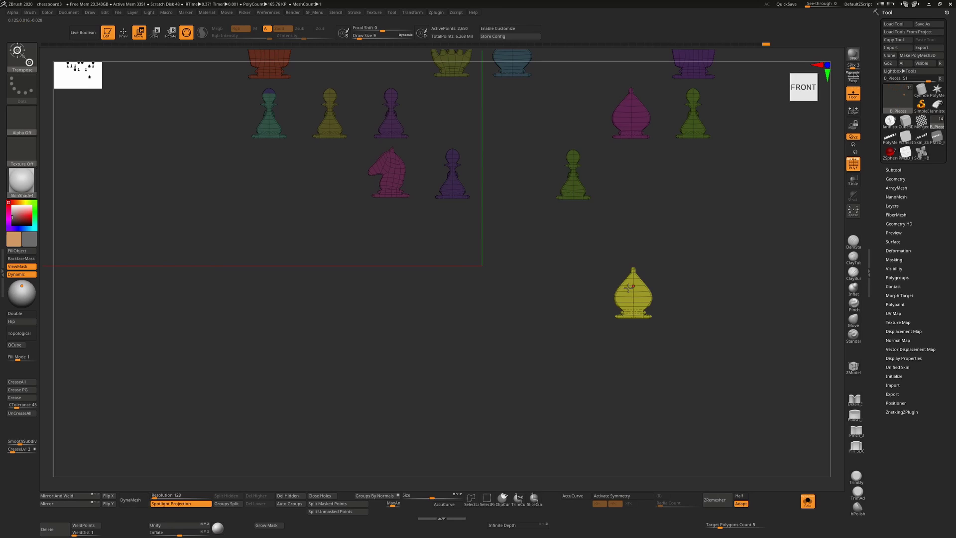
pyautogui.click(627, 288)
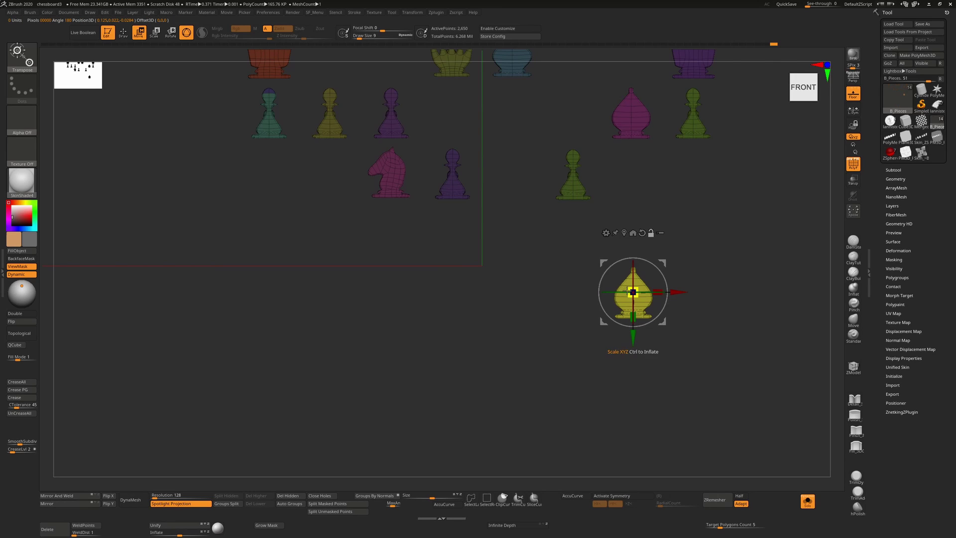
pyautogui.keyDown('alt'); pyautogui.click(617, 305); pyautogui.keyUp('alt')
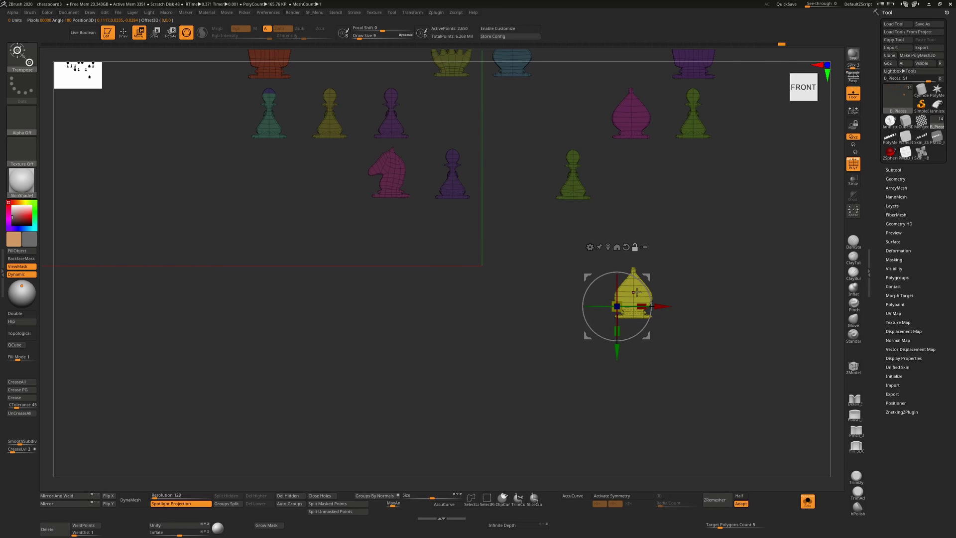
pyautogui.keyDown('alt'); pyautogui.click(632, 291); pyautogui.keyUp('alt')
pyautogui.keyDown('alt'); pyautogui.click(639, 278); pyautogui.keyUp('alt')
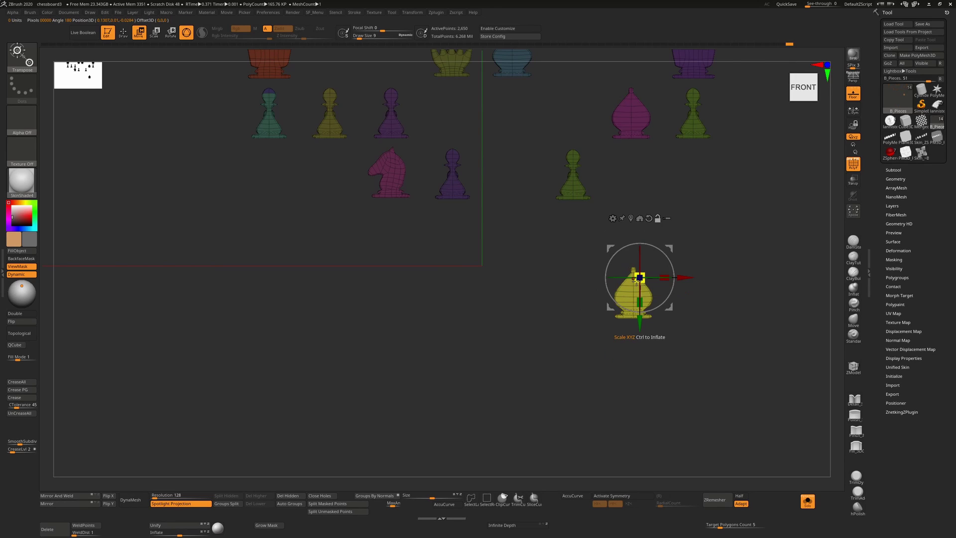
pyautogui.click(639, 219)
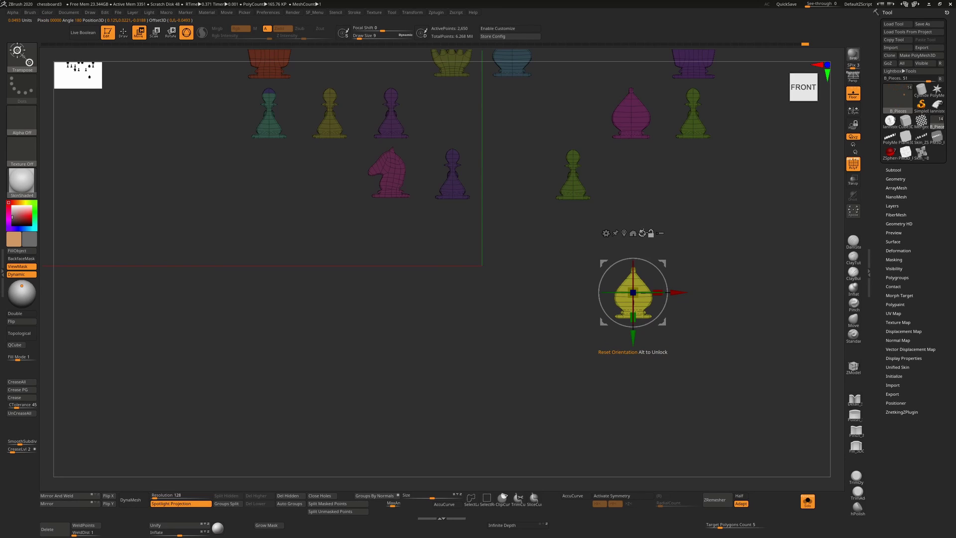
pyautogui.click(642, 233)
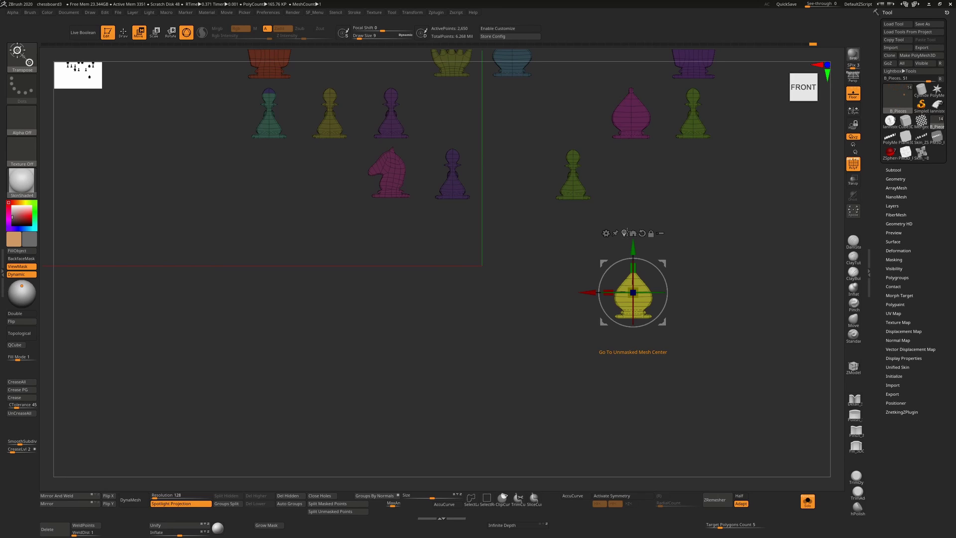
# Move the gizmo off the bishop and assign Alt+R as the custom hotkey for the masking command Go To Unmasked Center.
pyautogui.keyDown('alt'); pyautogui.moveTo(662, 263); pyautogui.dragTo(819, 198); pyautogui.keyUp('alt')
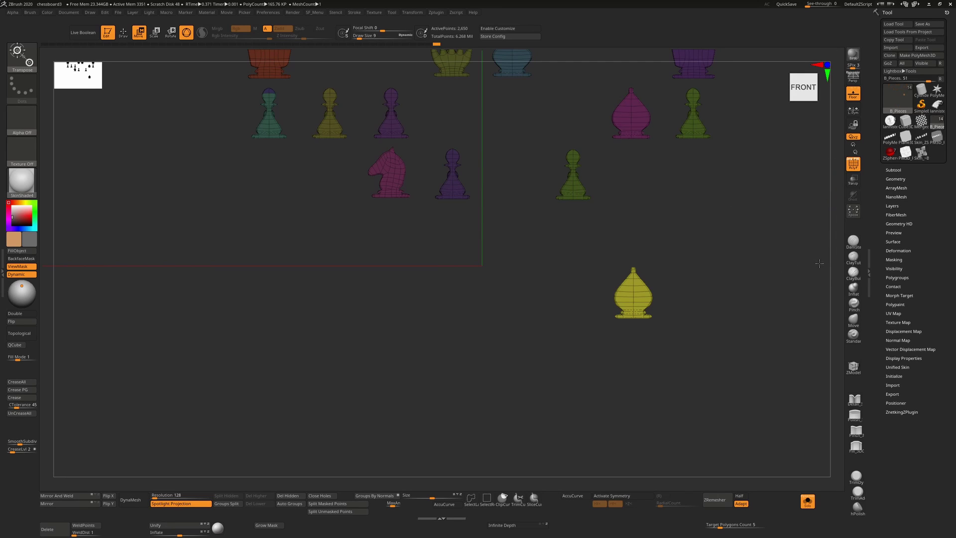
pyautogui.click(894, 259)
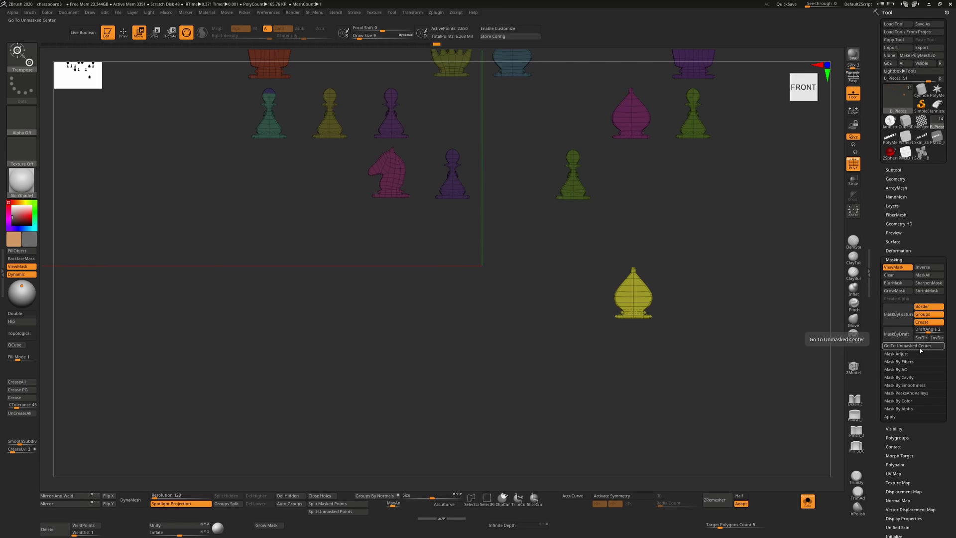
pyautogui.press('ctrl')
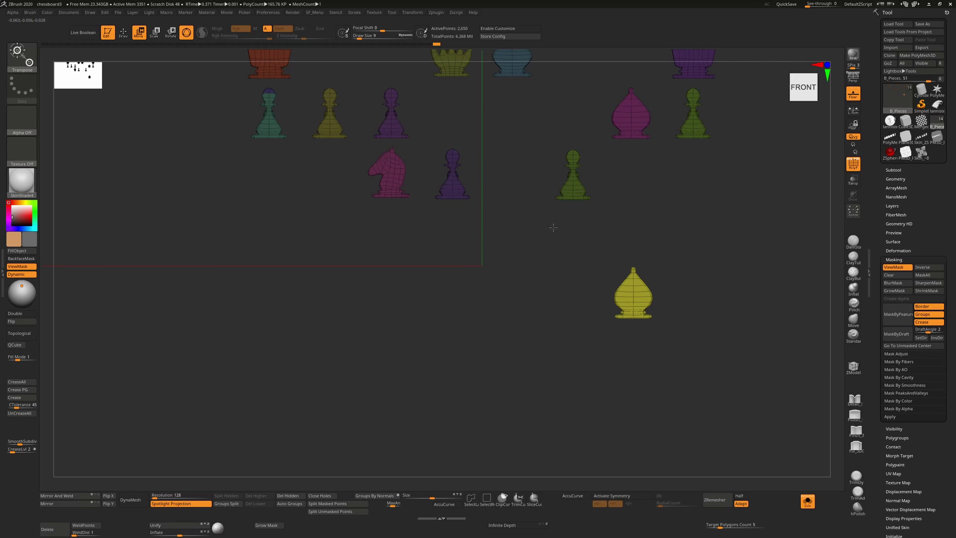
pyautogui.press('ctrl')
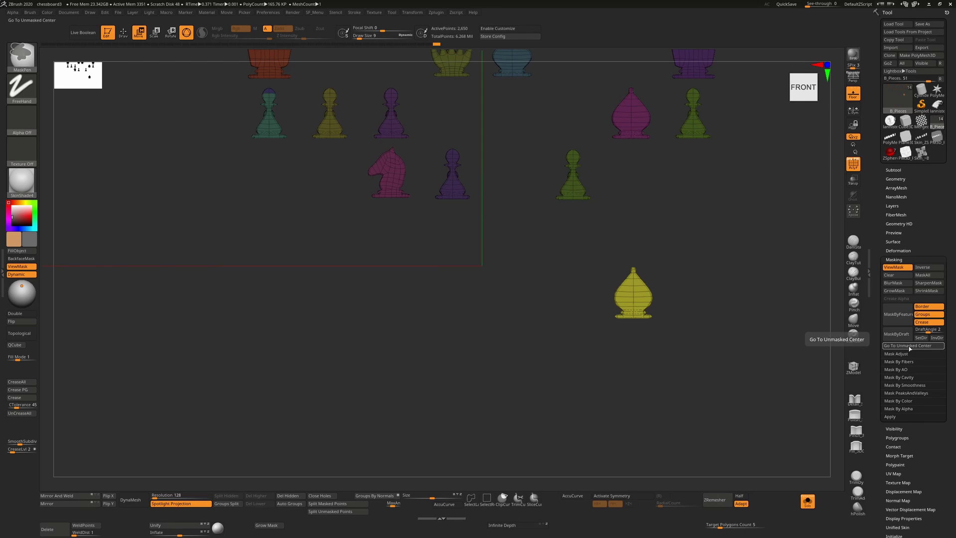
pyautogui.keyDown('ctrl'); pyautogui.keyDown('alt'); pyautogui.click(909, 349); pyautogui.keyUp('alt'); pyautogui.keyUp('ctrl')
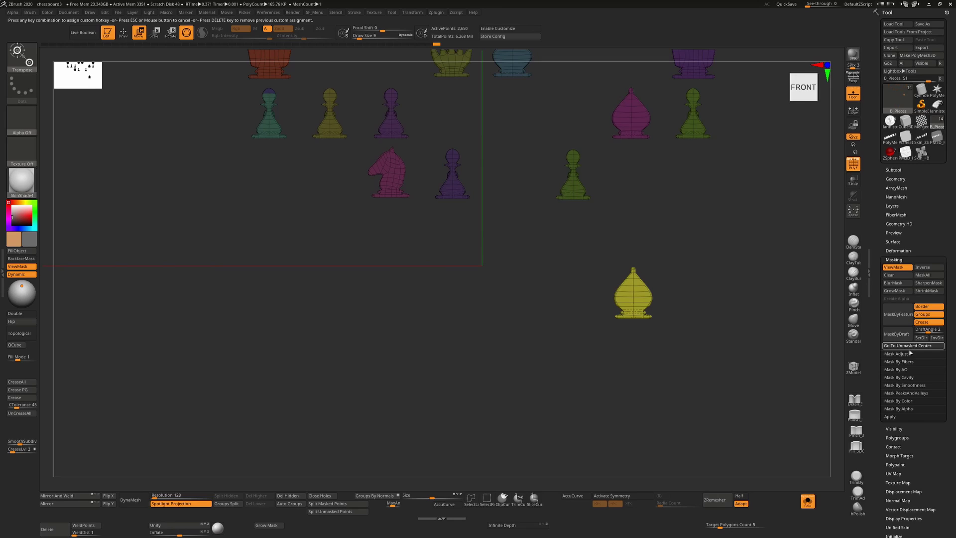
pyautogui.press('Escape')
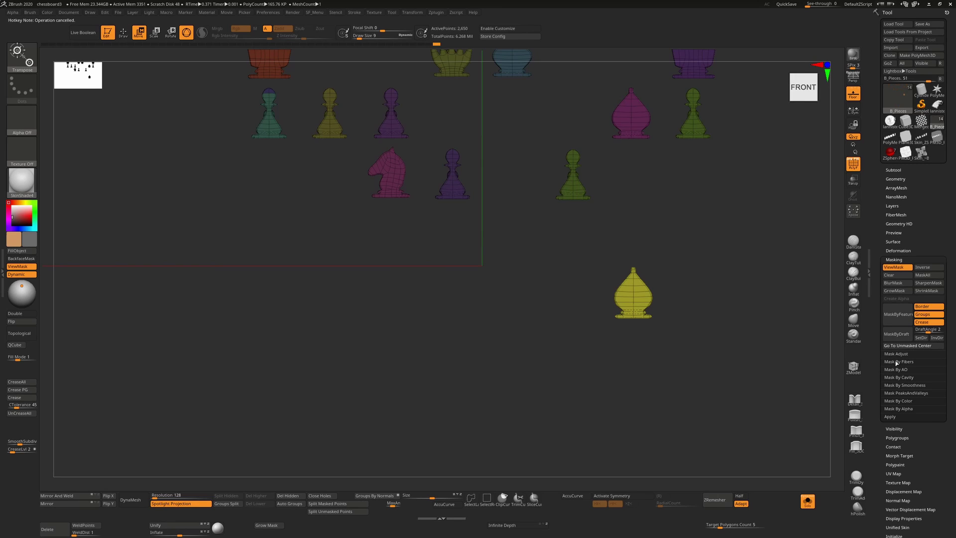
pyautogui.press('ctrl')
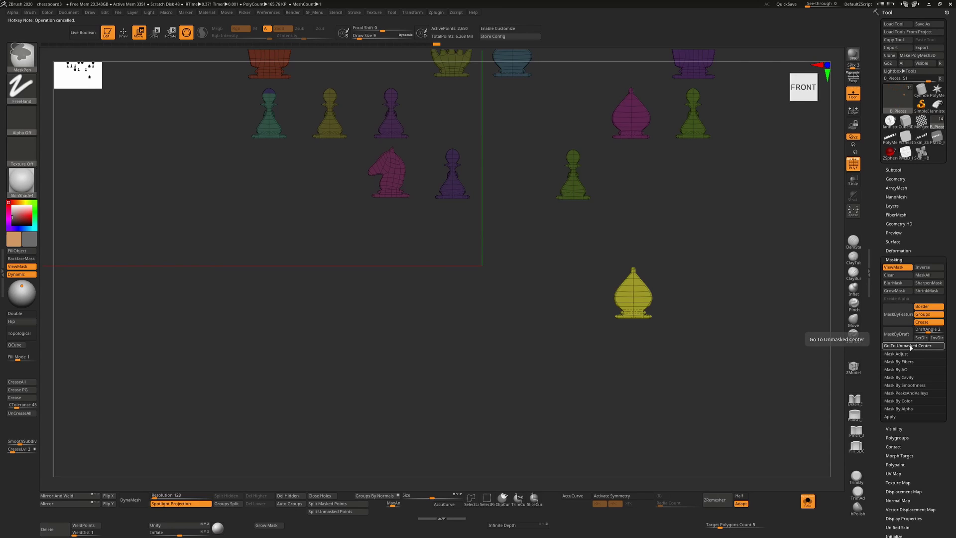
pyautogui.keyDown('ctrl'); pyautogui.keyDown('alt'); pyautogui.click(912, 346); pyautogui.keyUp('alt'); pyautogui.keyUp('ctrl')
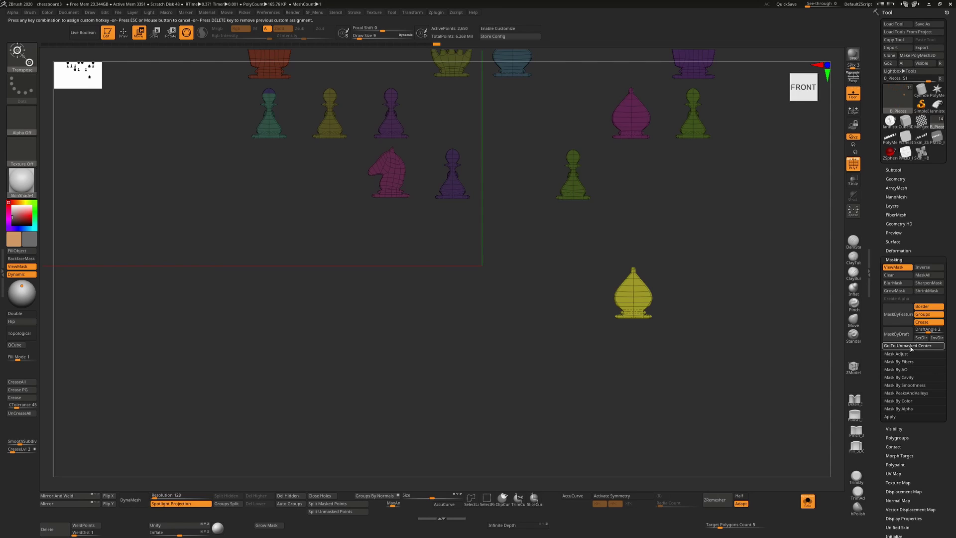
pyautogui.hotkey('alt', 'r')
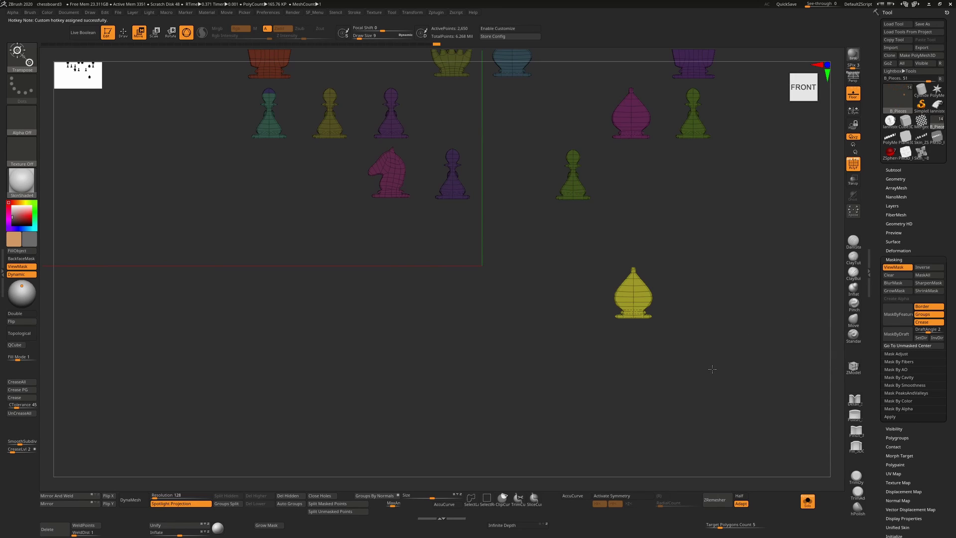
# Centre the gizmo on the yellow bishop using the new Go To Unmasked Center hotkey, and reset the gizmo's mesh orientation.
pyautogui.hotkey('alt', 'r')
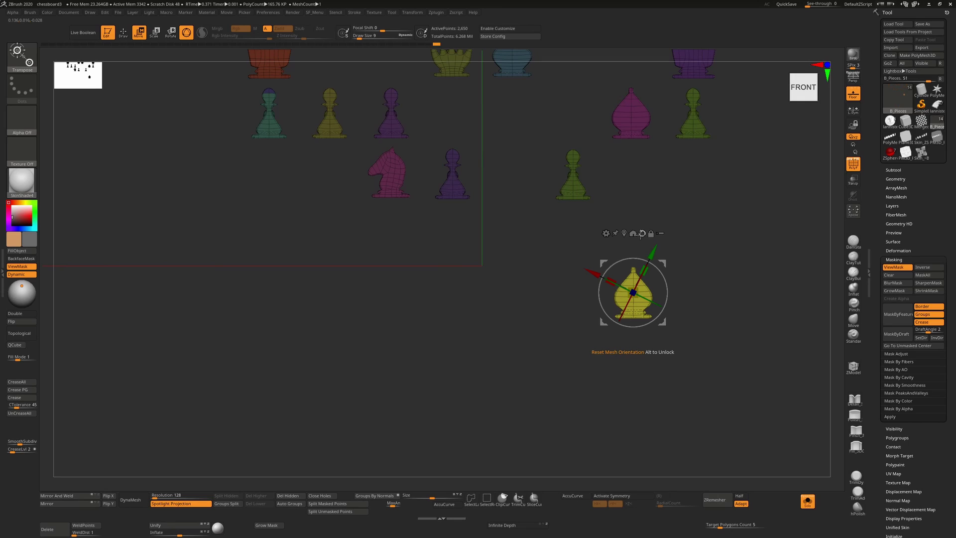
pyautogui.press('alt')
pyautogui.click(642, 232)
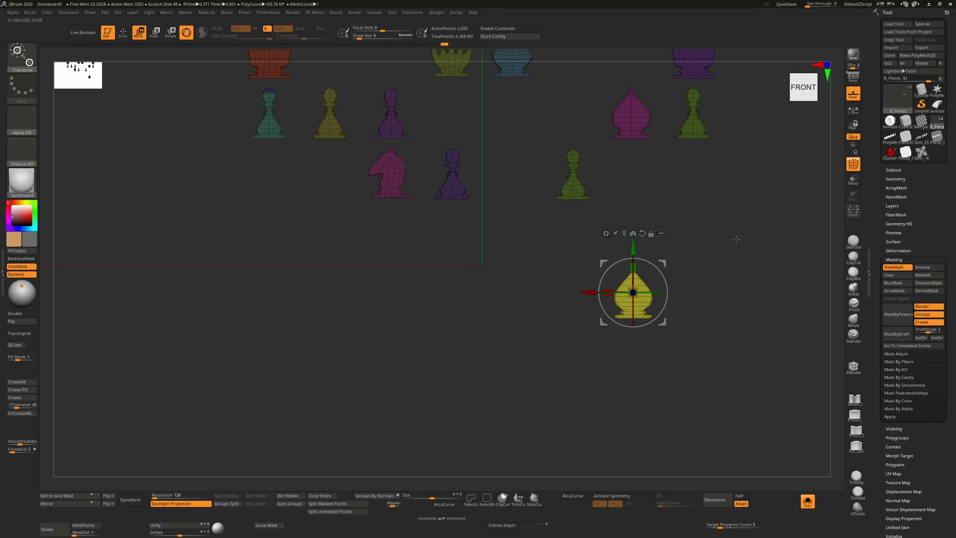
# Switch the unmasked piece from the yellow bishop to the purple rook and centre the gizmo on it.
pyautogui.keyDown('alt'); pyautogui.moveTo(722, 248); pyautogui.dragTo(672, 326); pyautogui.keyUp('alt')
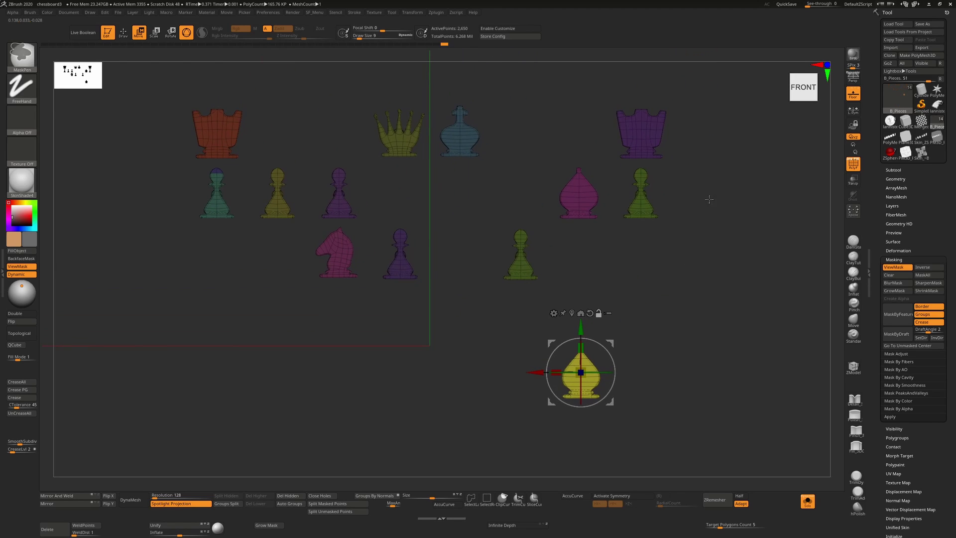
pyautogui.hotkey('ctrl', 'h')
pyautogui.keyDown('ctrl'); pyautogui.moveTo(723, 93); pyautogui.dragTo(602, 162); pyautogui.keyUp('ctrl')
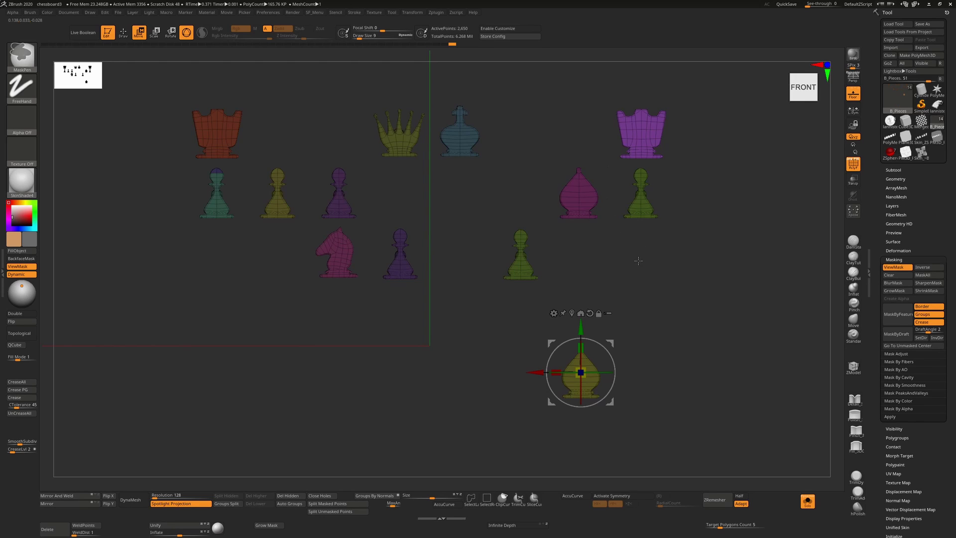
pyautogui.click(572, 314)
# Leave only the blue king unmasked and centre the gizmo on it.
pyautogui.keyDown('ctrl'); pyautogui.moveTo(509, 81); pyautogui.dragTo(431, 172); pyautogui.keyUp('ctrl')
pyautogui.click(631, 74)
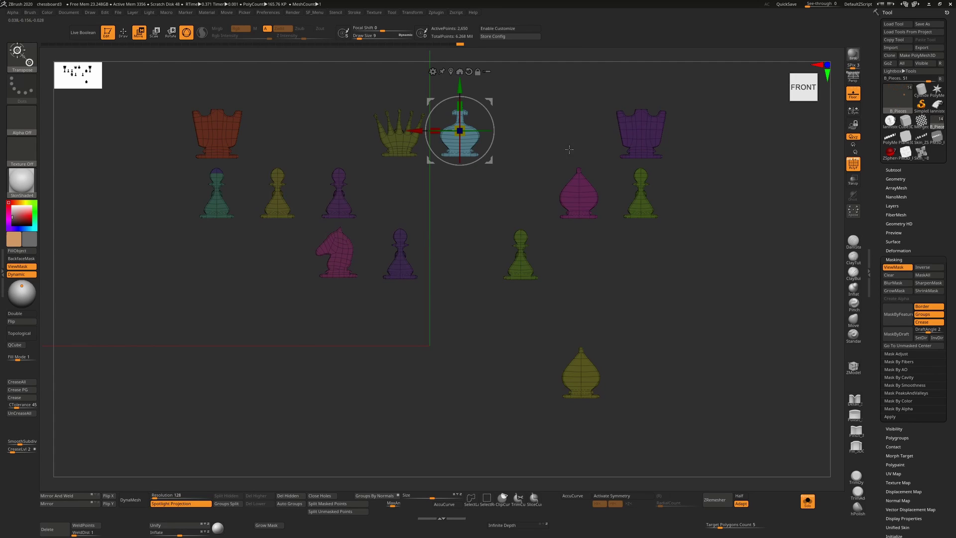